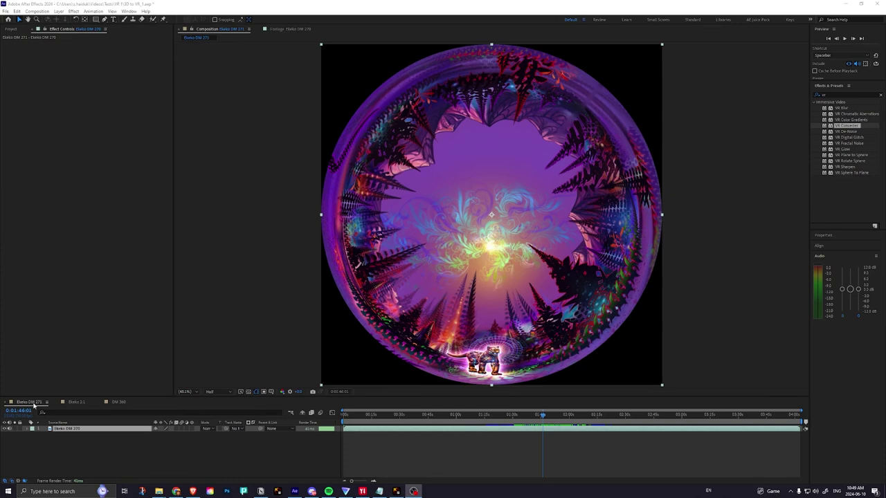
Compare the Ekeko DM 271 fisheye dome with the Ekeko 2:1 panorama, scrubbing through the dome.
{"action": "left_click", "coordinate": [74, 404]}
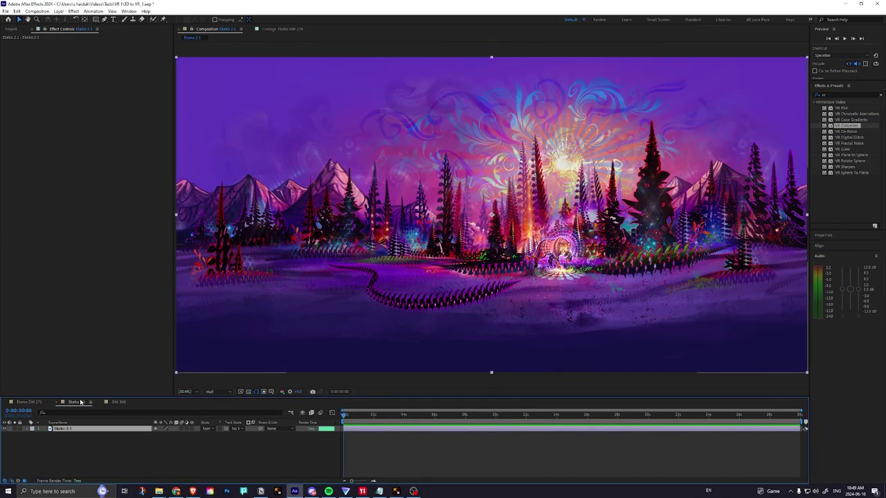
{"action": "left_click", "coordinate": [27, 402]}
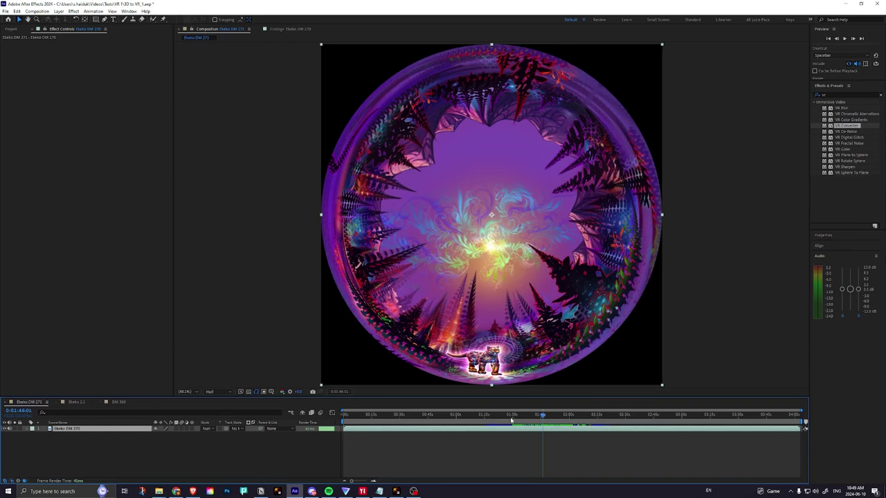
{"action": "mouse_move", "coordinate": [541, 416]}
{"action": "left_mouse_down"}
{"action": "mouse_move", "coordinate": [524, 416]}
{"action": "mouse_move", "coordinate": [535, 417]}
{"action": "left_mouse_up"}
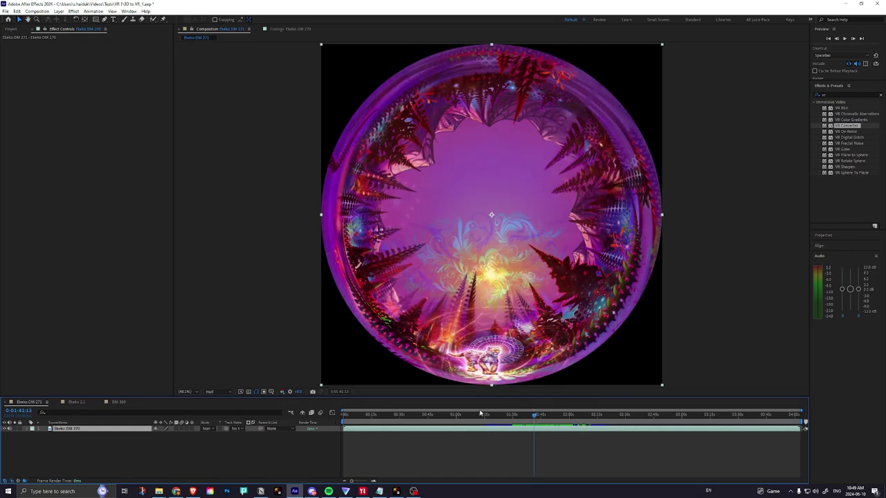
{"action": "left_click", "coordinate": [76, 402]}
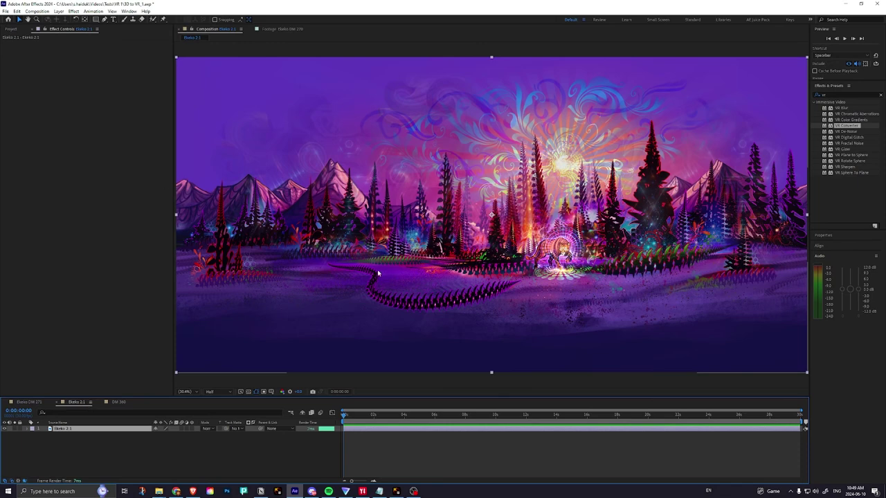
{"action": "left_click", "coordinate": [27, 402]}
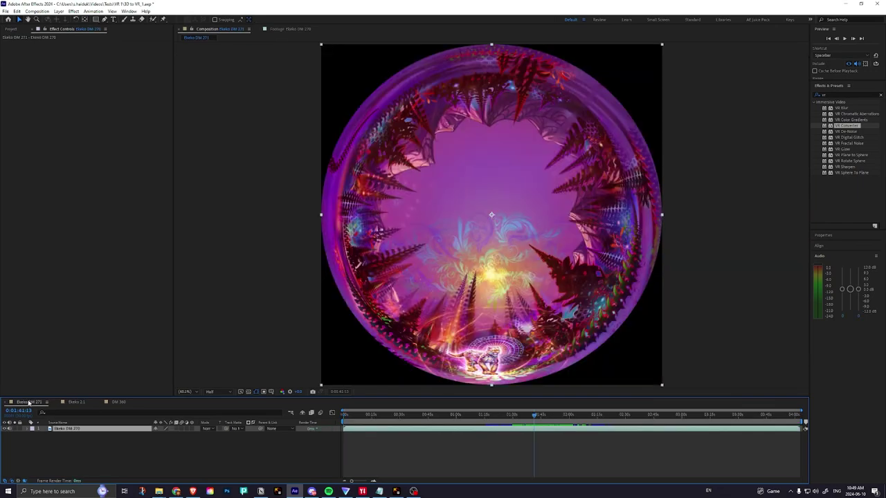
{"action": "left_click_drag", "start_coordinate": [534, 415], "coordinate": [586, 414]}
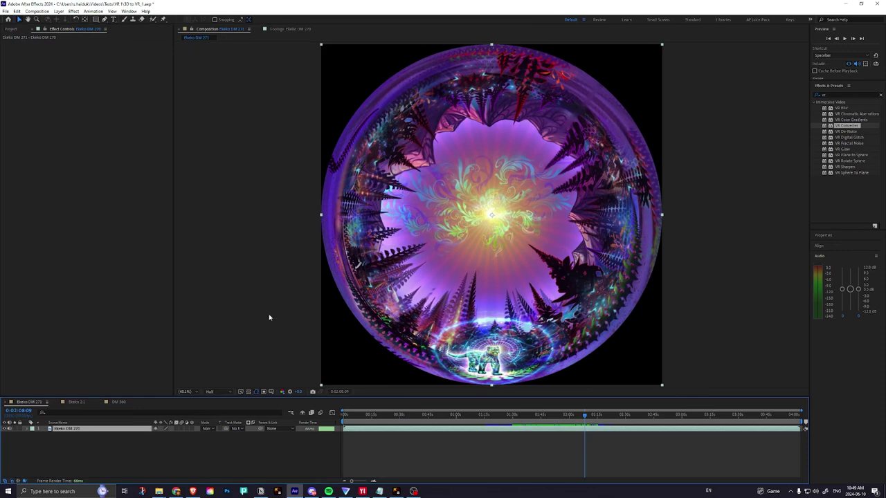
{"action": "left_click", "coordinate": [75, 402]}
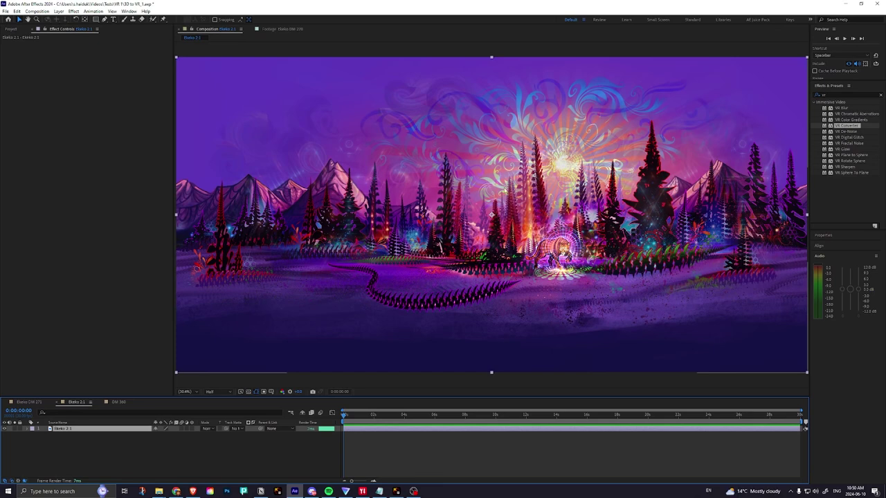
{"action": "left_click", "coordinate": [22, 403]}
{"action": "left_click", "coordinate": [76, 402]}
{"action": "left_click", "coordinate": [32, 402]}
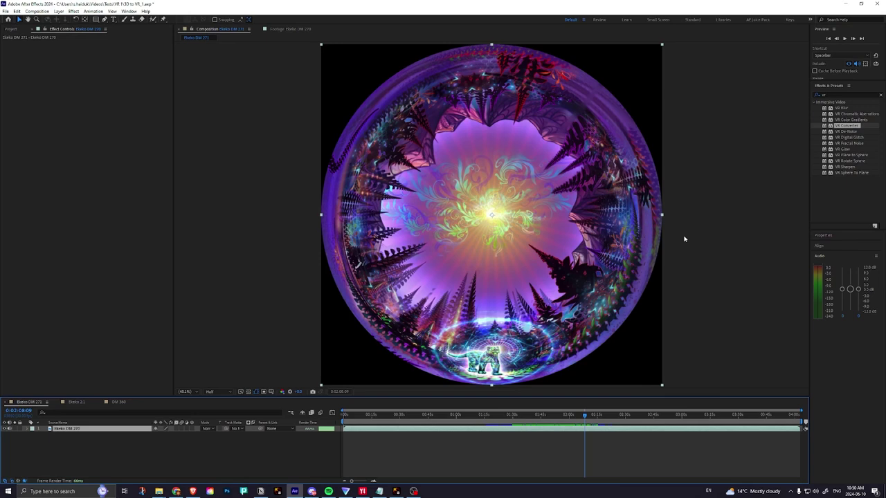
Apply VR Converter to the fisheye layer with Fisheye (FullDome) as the input projection.
{"action": "double_click", "coordinate": [830, 126]}
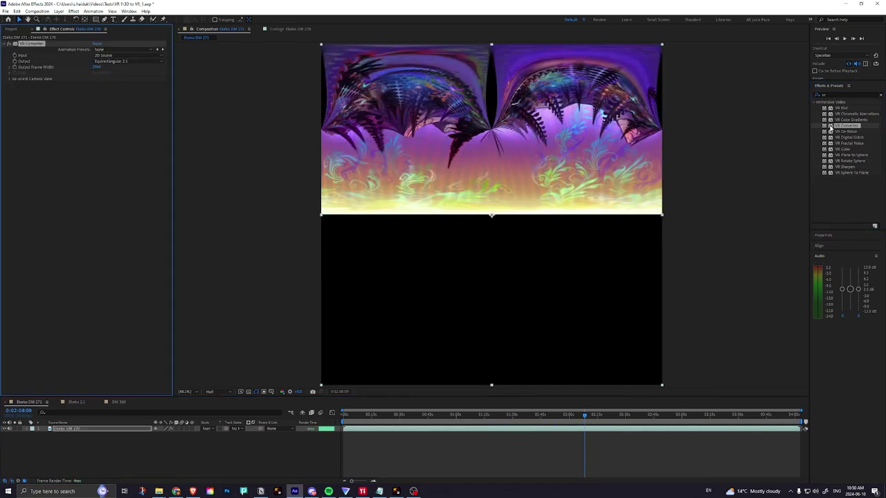
{"action": "left_click", "coordinate": [113, 55]}
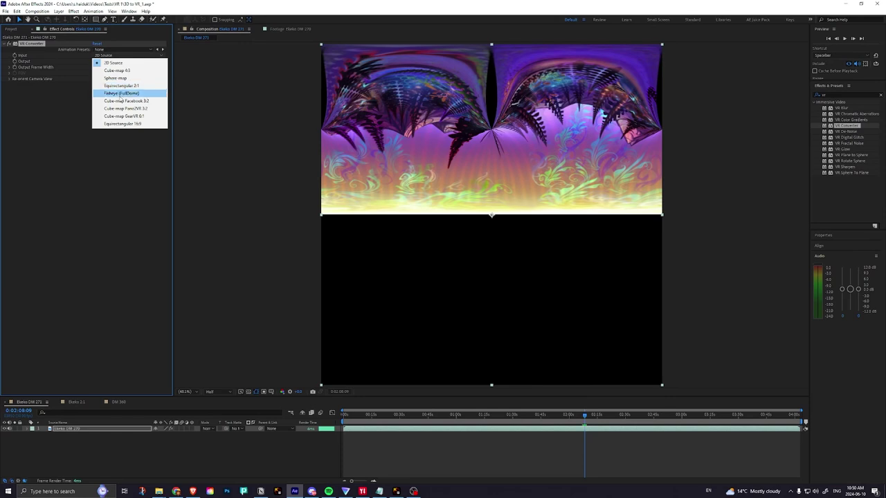
{"action": "left_click", "coordinate": [121, 93]}
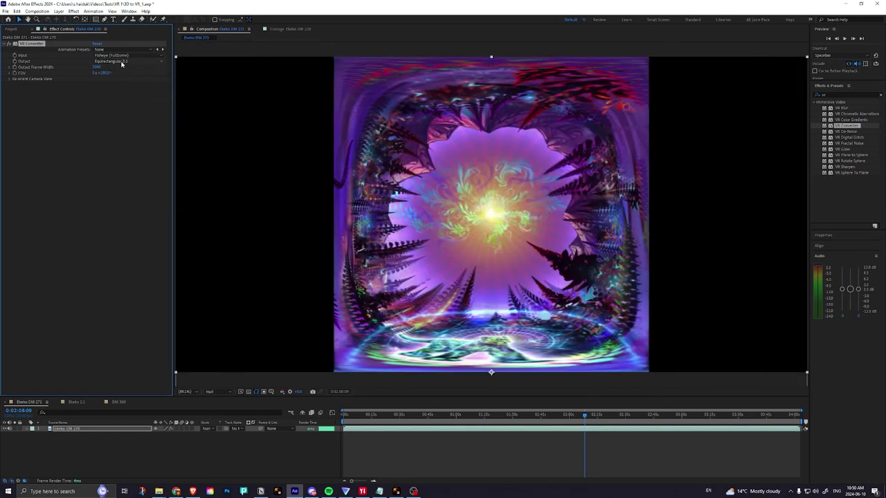
Set VR Converter's Tilt (X axis) to 90° and its field of view to 270°.
{"action": "left_click", "coordinate": [9, 78]}
{"action": "left_click", "coordinate": [9, 73]}
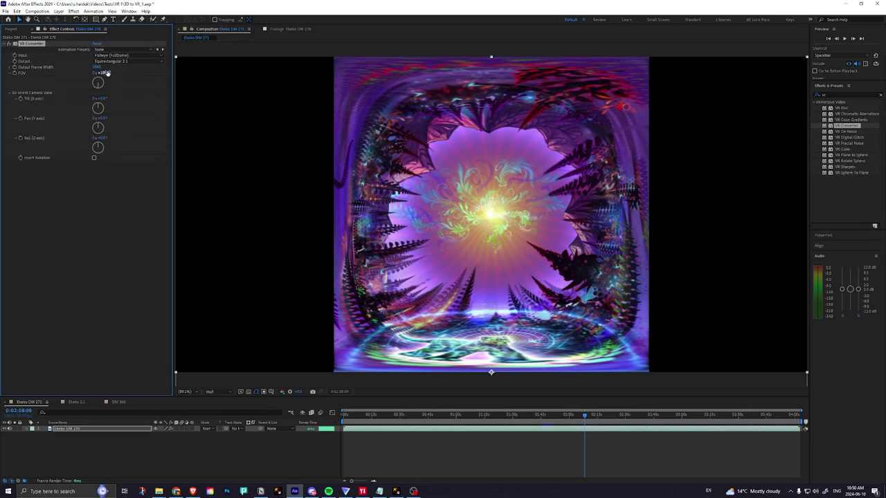
{"action": "left_click", "coordinate": [101, 98]}
{"action": "type", "text": "90"}
{"action": "key", "text": "Return"}
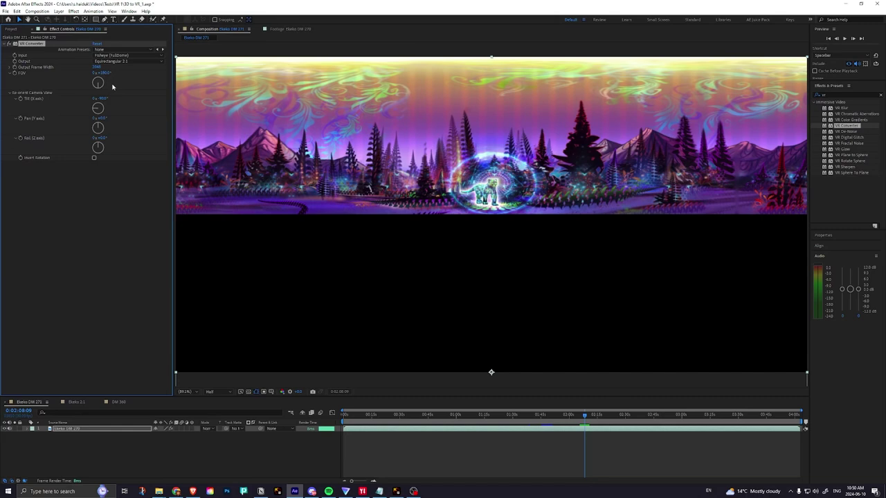
{"action": "left_click", "coordinate": [103, 74]}
{"action": "left_click", "coordinate": [84, 78]}
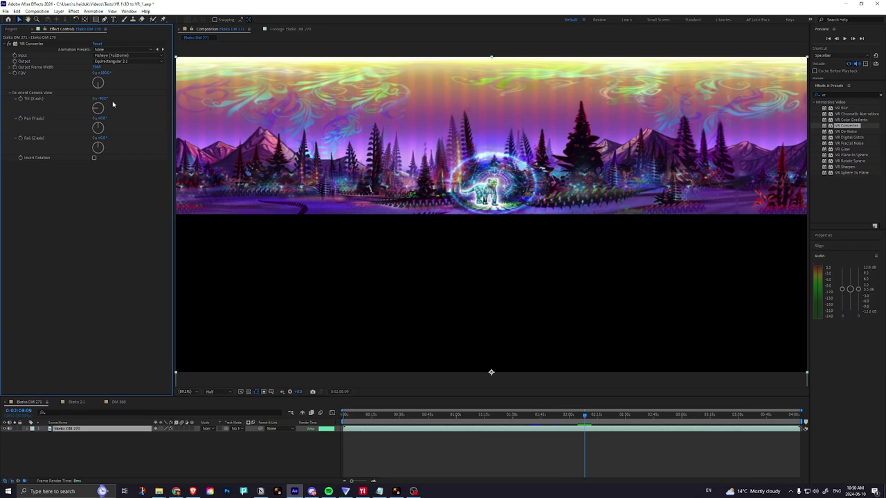
{"action": "left_click", "coordinate": [102, 72]}
{"action": "type", "text": "270"}
{"action": "key", "text": "Return"}
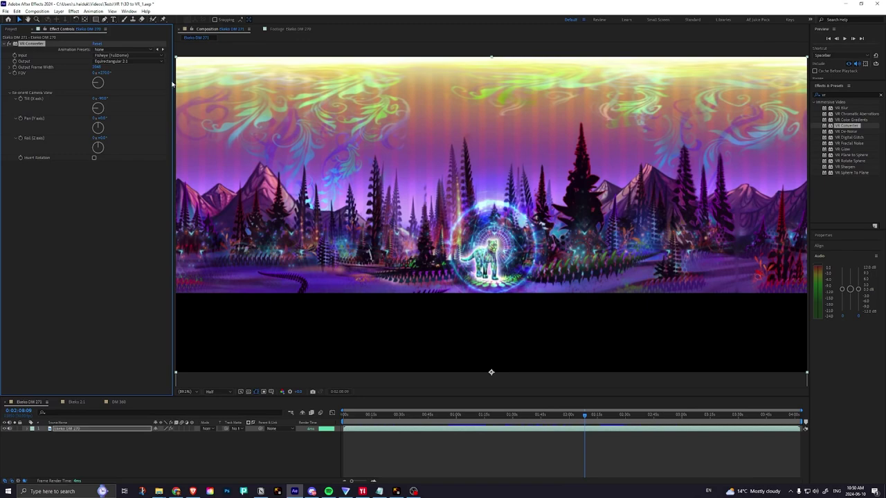
{"action": "left_click", "coordinate": [571, 418]}
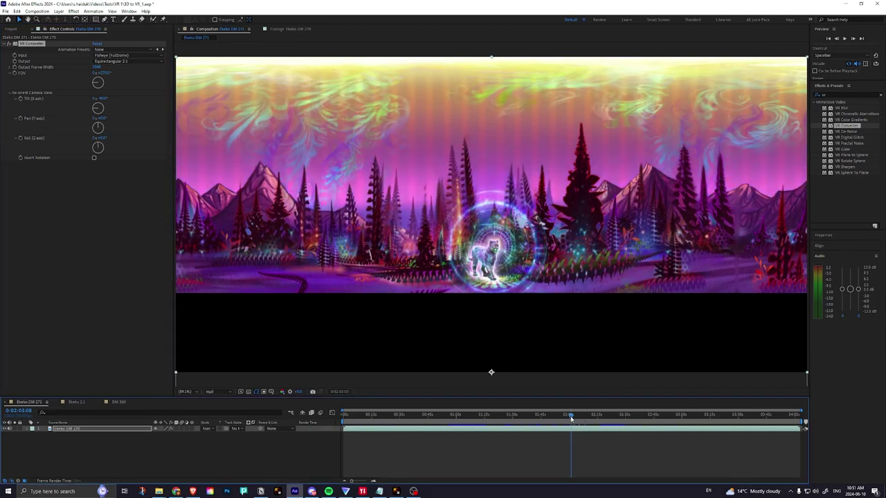
{"action": "mouse_move", "coordinate": [571, 417]}
{"action": "left_mouse_down"}
{"action": "mouse_move", "coordinate": [547, 416]}
{"action": "mouse_move", "coordinate": [564, 415]}
{"action": "left_mouse_up"}
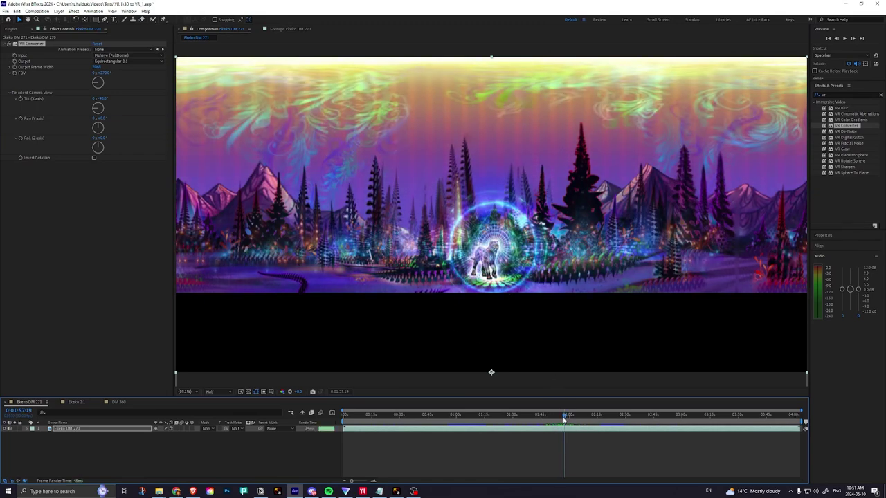
{"action": "mouse_move", "coordinate": [563, 416]}
{"action": "left_mouse_down"}
{"action": "mouse_move", "coordinate": [613, 414]}
{"action": "mouse_move", "coordinate": [524, 415]}
{"action": "mouse_move", "coordinate": [555, 414]}
{"action": "left_mouse_up"}
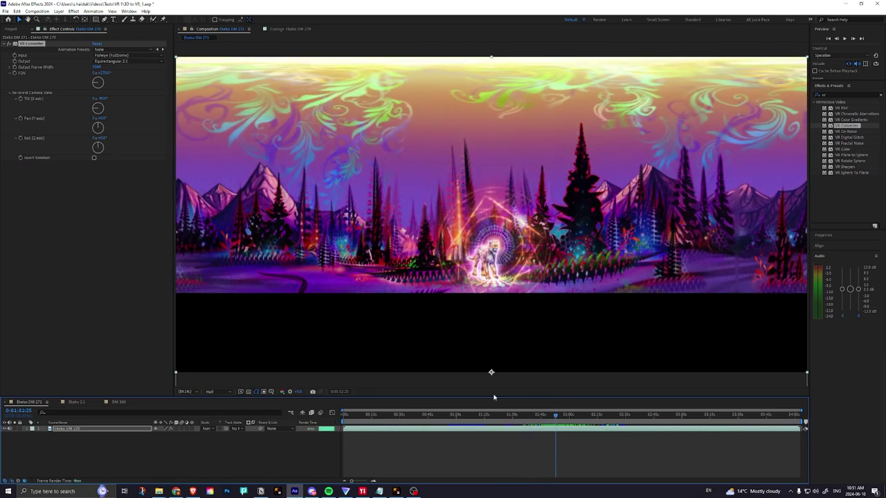
{"action": "left_click", "coordinate": [263, 392]}
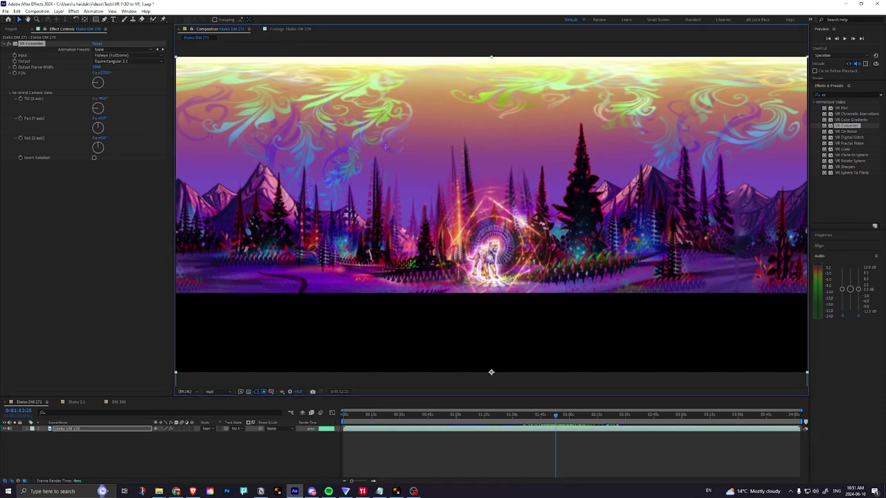
{"action": "left_click_drag", "start_coordinate": [371, 123], "coordinate": [618, 293]}
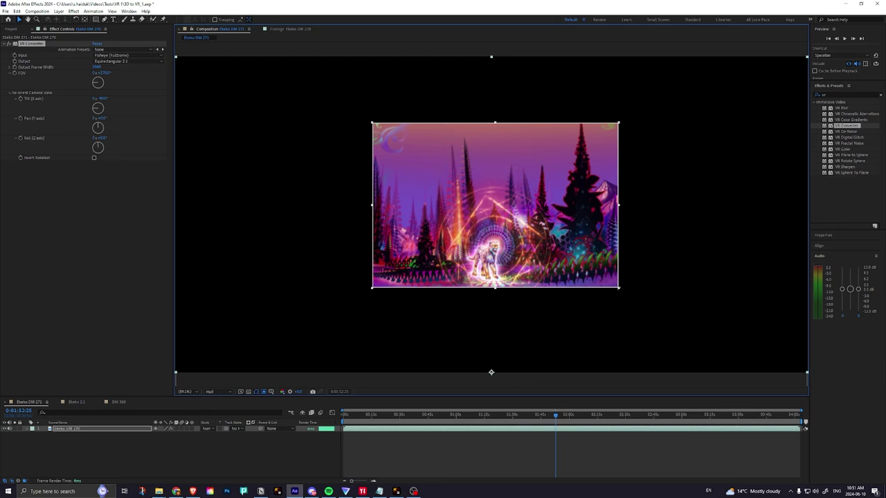
{"action": "left_click", "coordinate": [264, 391]}
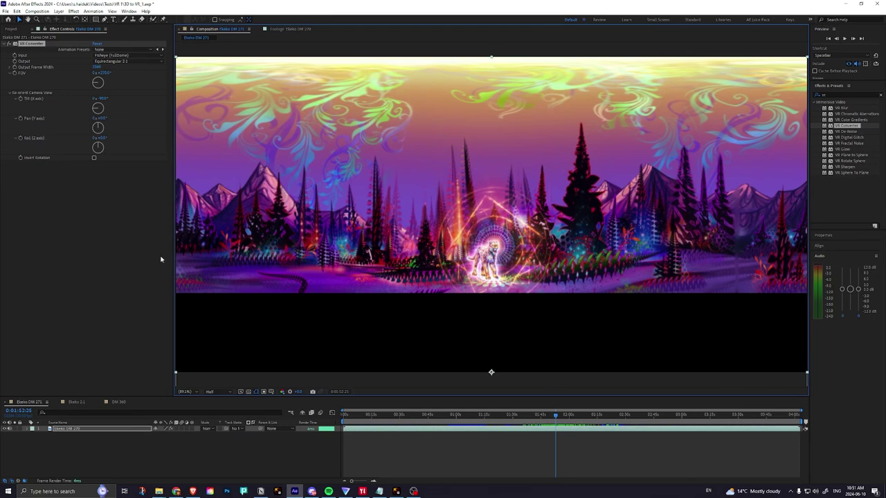
Compare Ekeko 2:1 with Ekeko DM 271, ending on the DM 360 fisheye composition.
{"action": "left_click", "coordinate": [75, 402]}
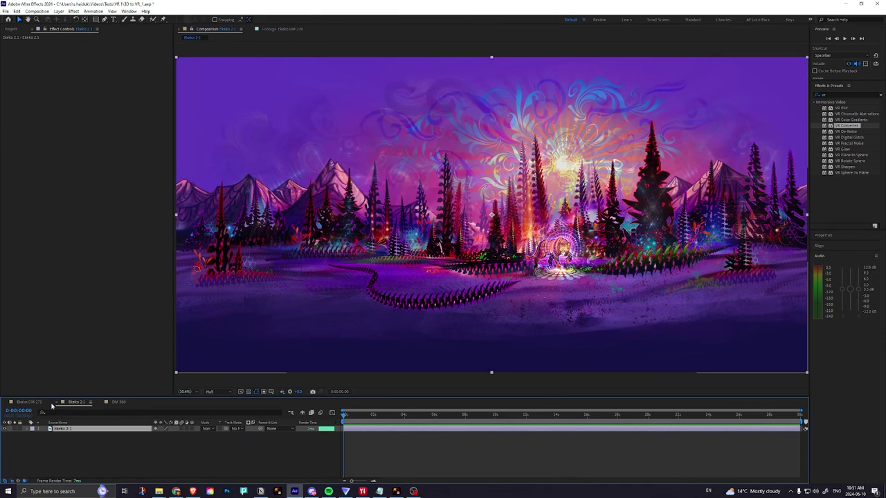
{"action": "left_click", "coordinate": [28, 402]}
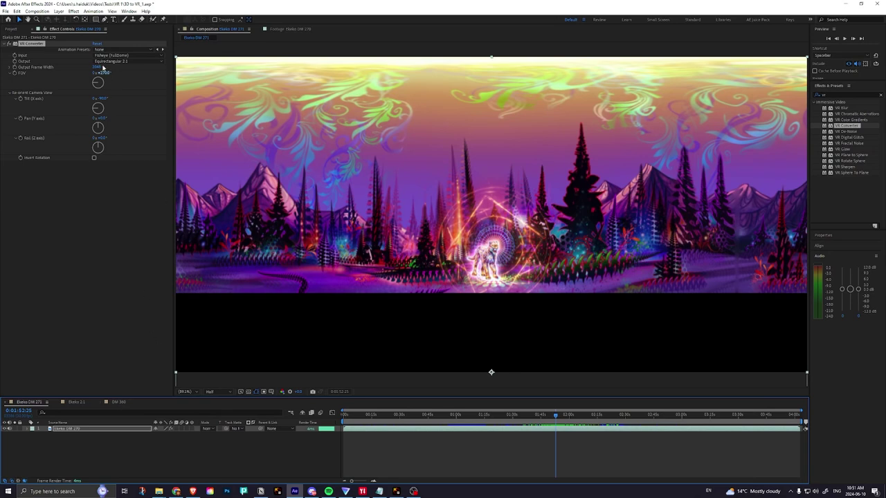
{"action": "left_click", "coordinate": [118, 402]}
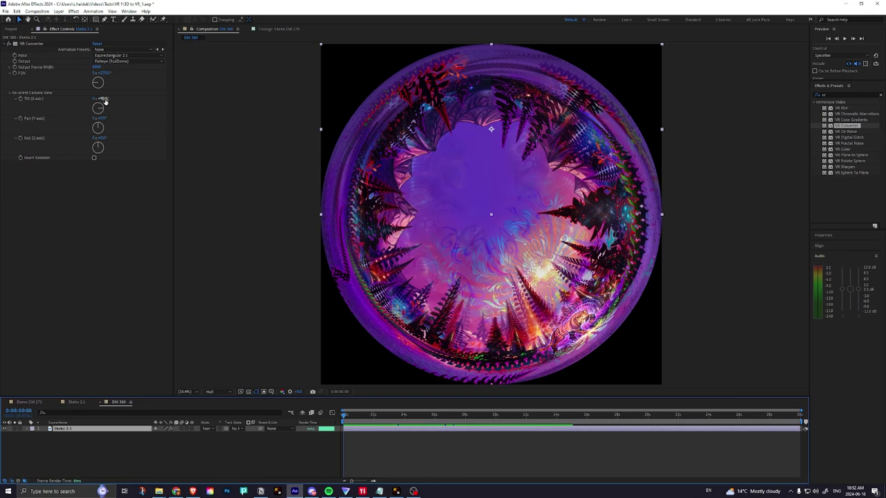
Widen DM 360's VR Converter field of view by entering 3 in the FOV field.
{"action": "left_click", "coordinate": [103, 74]}
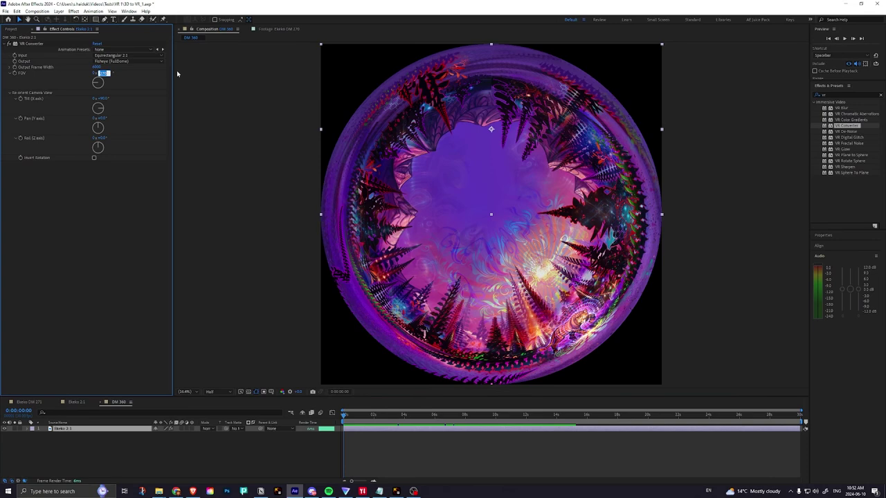
{"action": "type", "text": "3"}
{"action": "key", "text": "Return"}
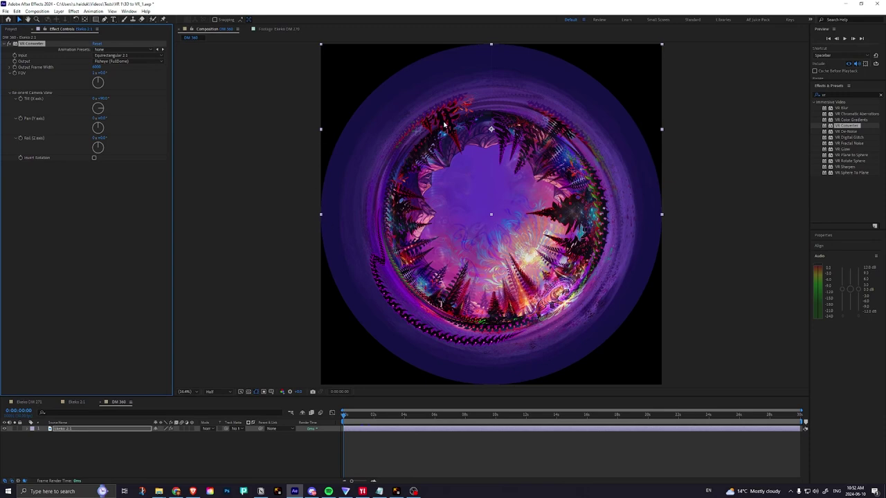
Nest the DM 360 comp into a new composition, DM 361, from the Project panel.
{"action": "left_click", "coordinate": [11, 29]}
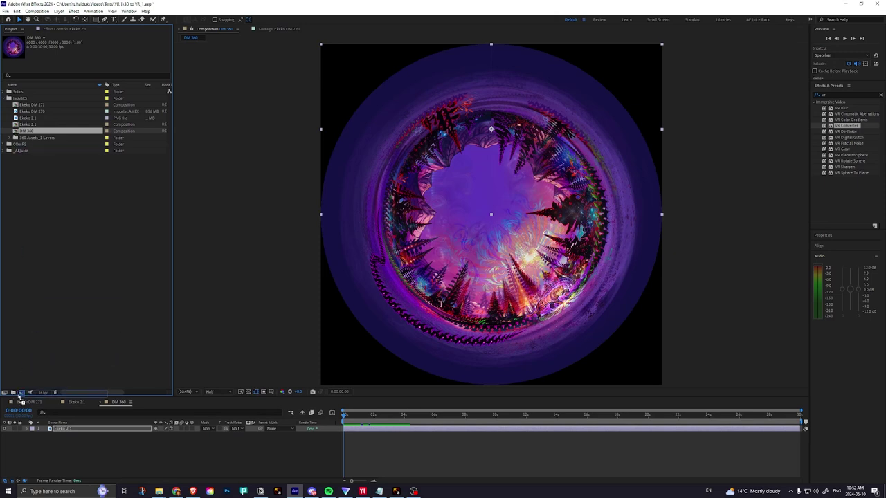
{"action": "left_click_drag", "start_coordinate": [25, 393], "coordinate": [24, 393]}
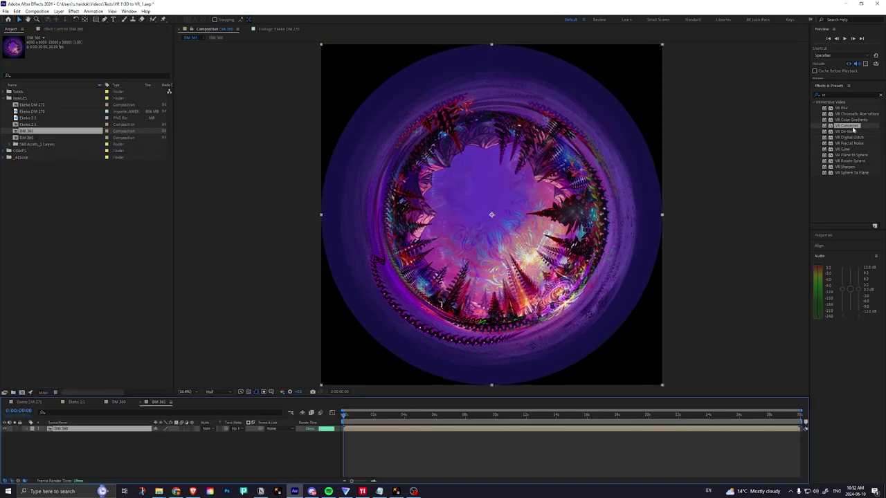
Apply VR Converter to DM 361 with Fisheye (FullDome) as the input.
{"action": "double_click", "coordinate": [835, 127]}
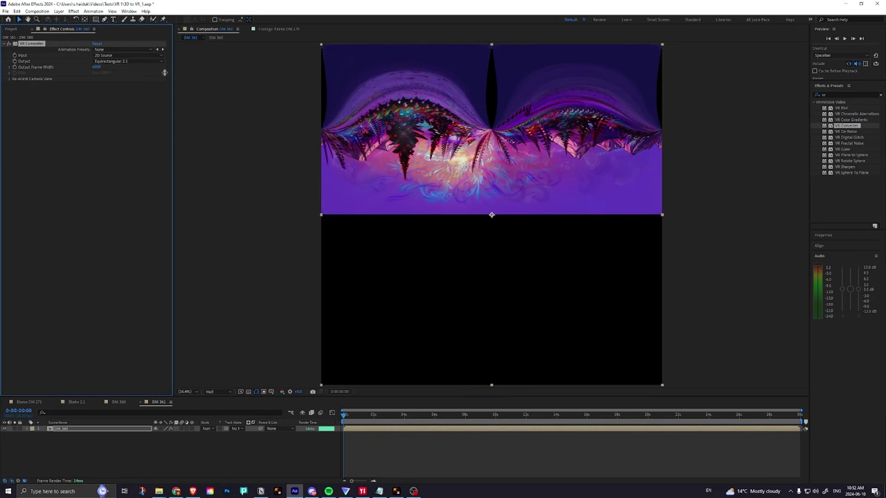
{"action": "left_click", "coordinate": [119, 56]}
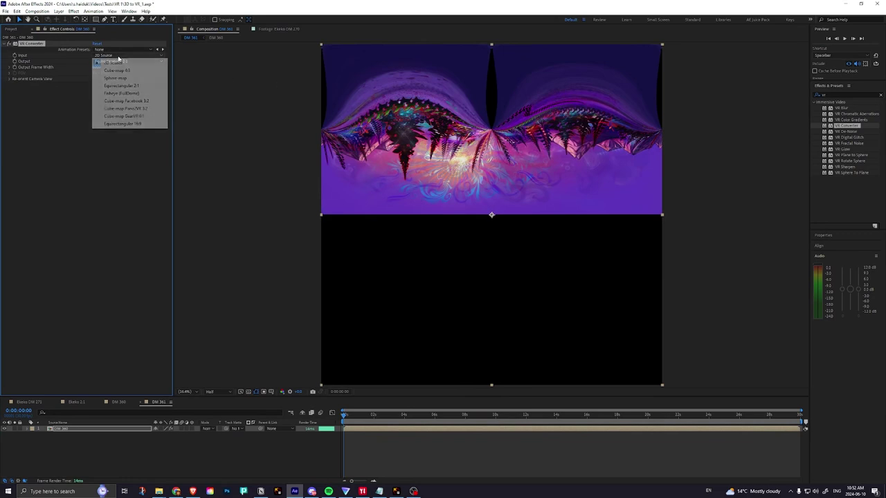
{"action": "left_click", "coordinate": [119, 93]}
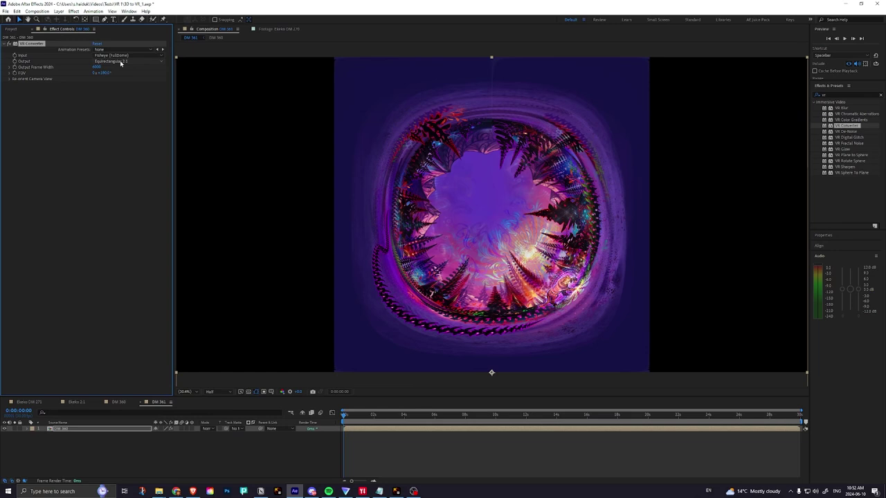
Set the converter's Tilt (X axis) to -90° and field of view to 360°.
{"action": "left_click", "coordinate": [10, 72]}
{"action": "left_click", "coordinate": [9, 93]}
{"action": "left_click", "coordinate": [104, 99]}
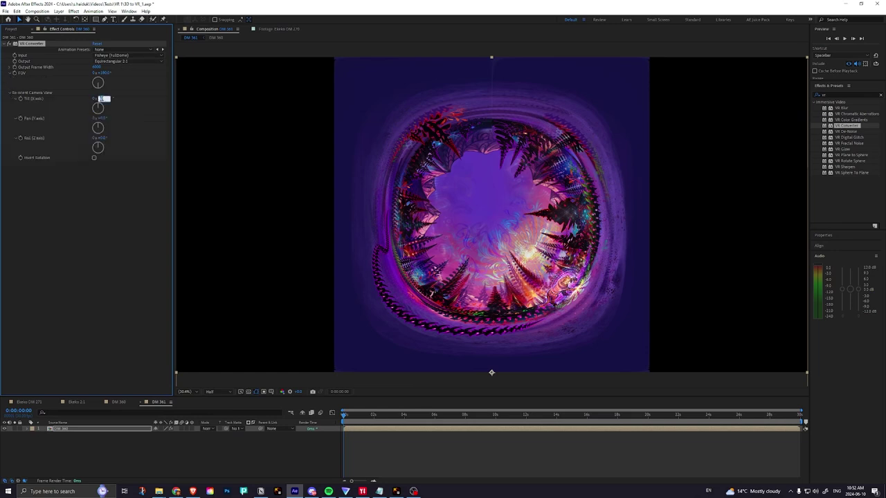
{"action": "type", "text": "-90"}
{"action": "key", "text": "Return"}
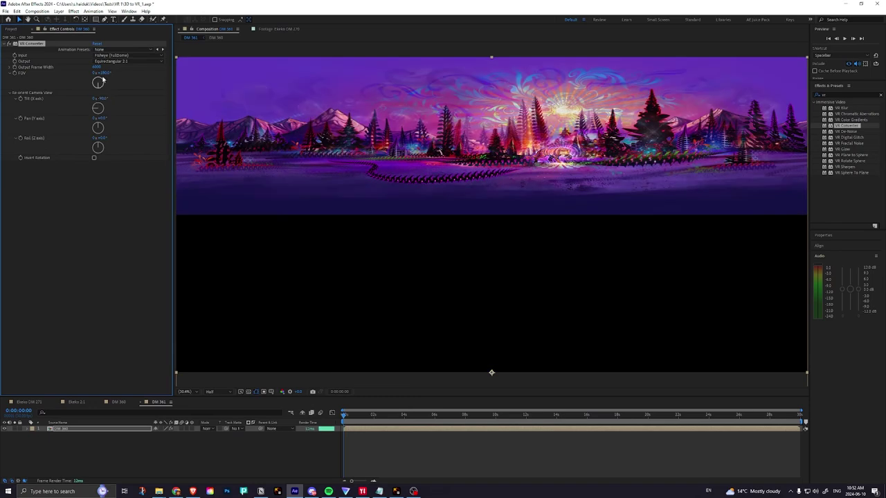
{"action": "left_click", "coordinate": [104, 73]}
{"action": "type", "text": "360"}
{"action": "key", "text": "Return"}
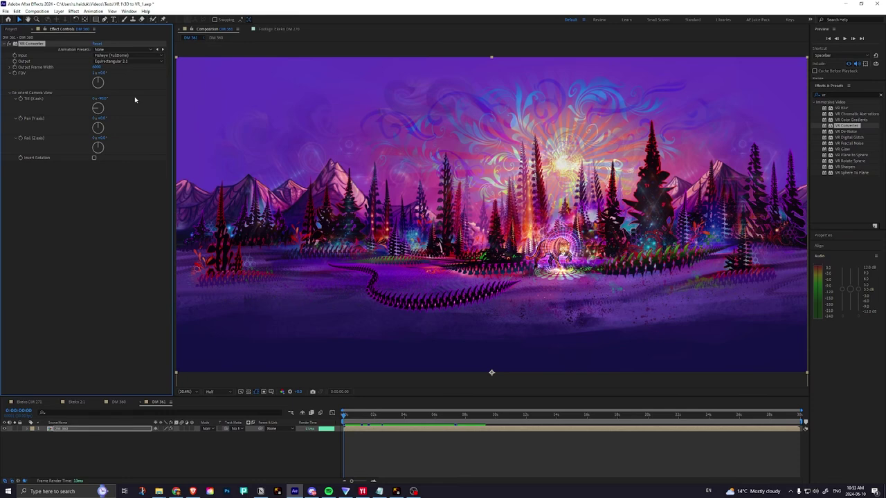
{"action": "left_click", "coordinate": [5, 44]}
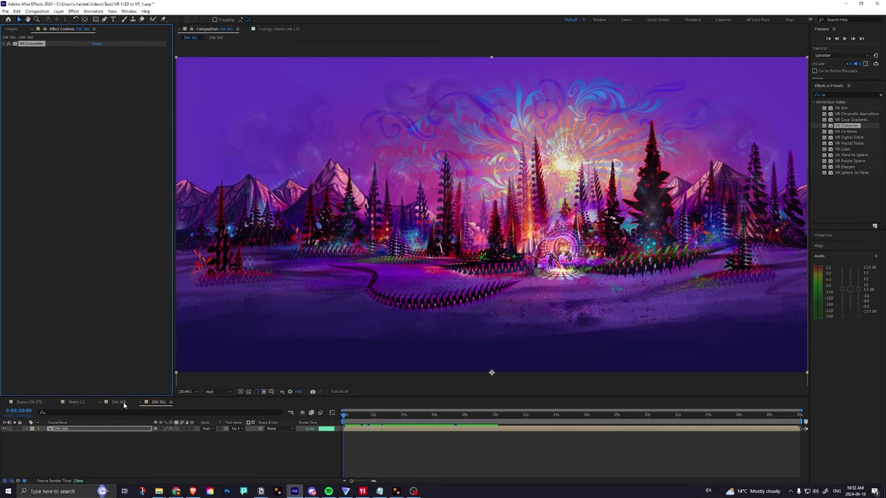
Compare DM 360, DM 361 and Ekeko 2:1, scrubbing the original panorama, then return to DM 360.
{"action": "left_click", "coordinate": [136, 407]}
{"action": "left_click", "coordinate": [153, 407]}
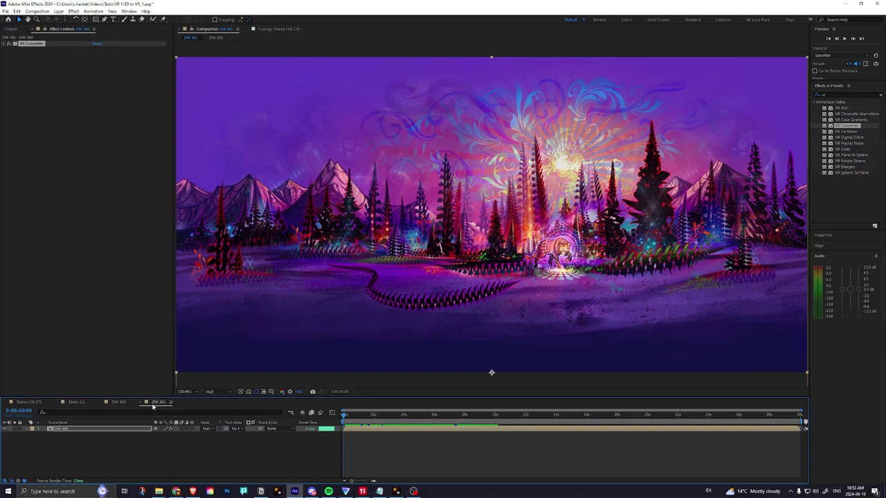
{"action": "left_click", "coordinate": [77, 402]}
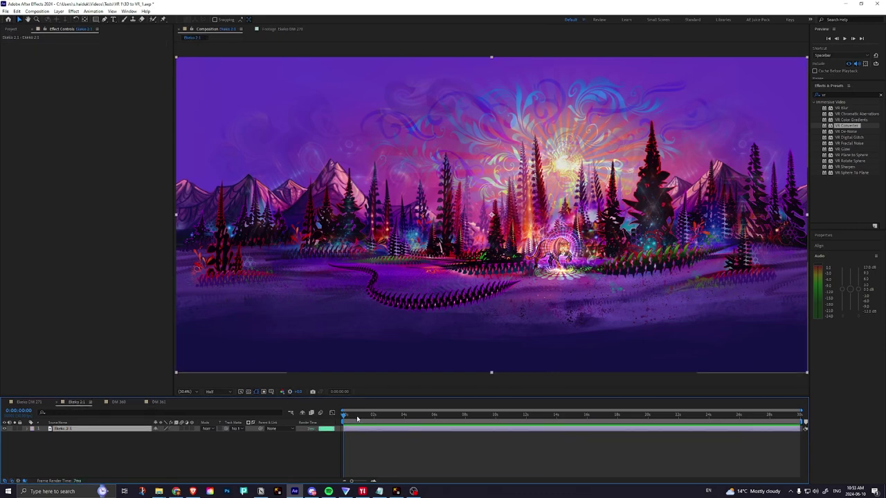
{"action": "mouse_move", "coordinate": [344, 415]}
{"action": "left_mouse_down"}
{"action": "mouse_move", "coordinate": [490, 416]}
{"action": "mouse_move", "coordinate": [344, 418]}
{"action": "left_mouse_up"}
{"action": "left_click", "coordinate": [114, 402]}
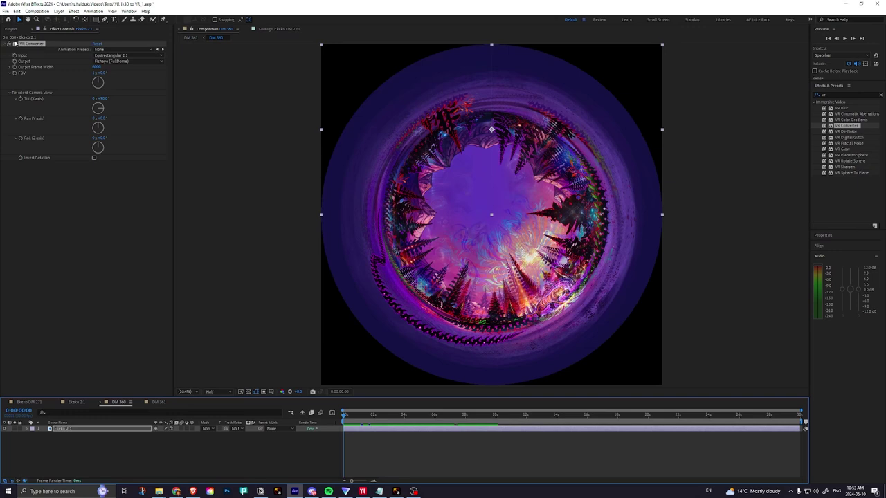
Collapse, select and re-expand DM 360's VR Converter properties.
{"action": "left_click", "coordinate": [6, 44]}
{"action": "left_click", "coordinate": [6, 44]}
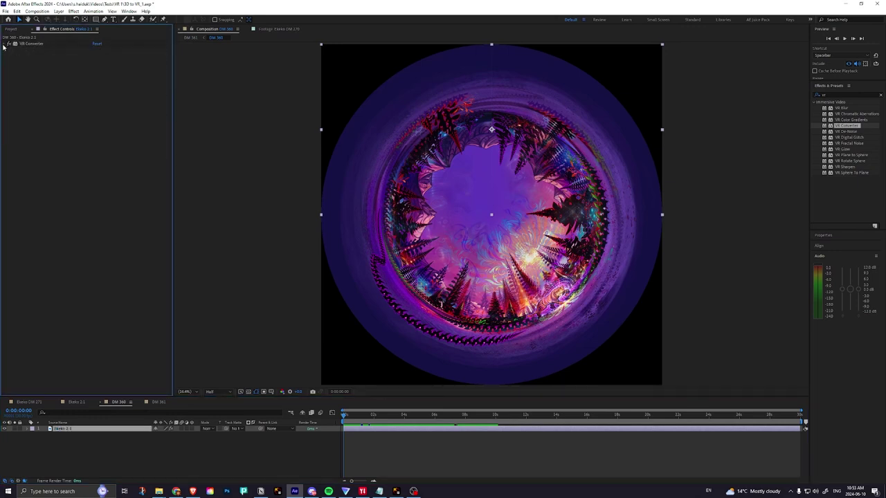
{"action": "left_click", "coordinate": [29, 44]}
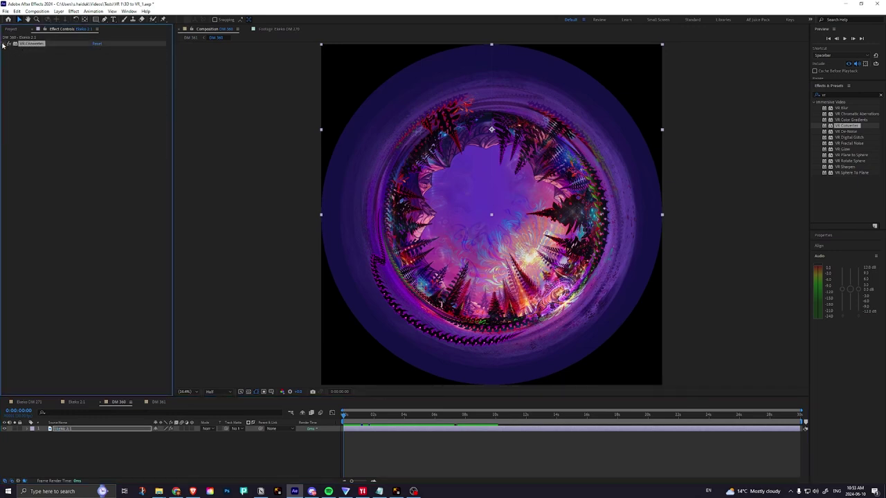
{"action": "left_click", "coordinate": [7, 45]}
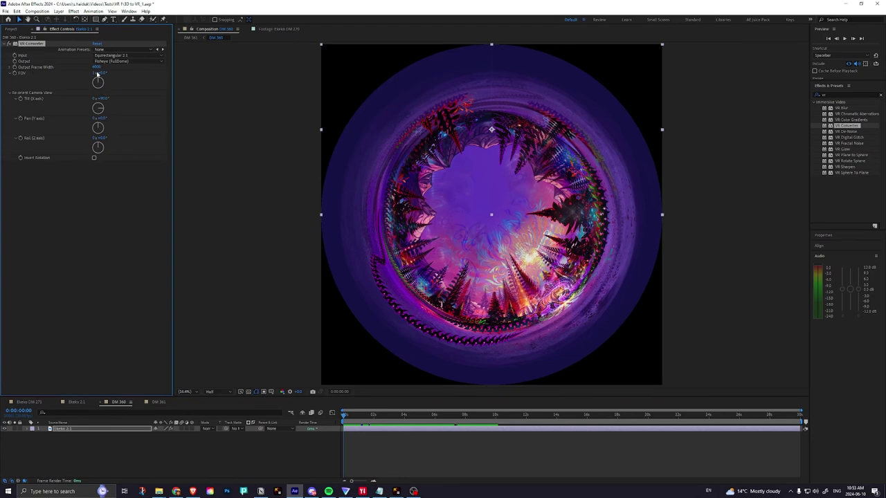
Set DM 360's FOV to 180°, then scrub FOV to about 220° and Tilt to about 111°.
{"action": "left_click", "coordinate": [102, 73]}
{"action": "type", "text": "180"}
{"action": "key", "text": "Return"}
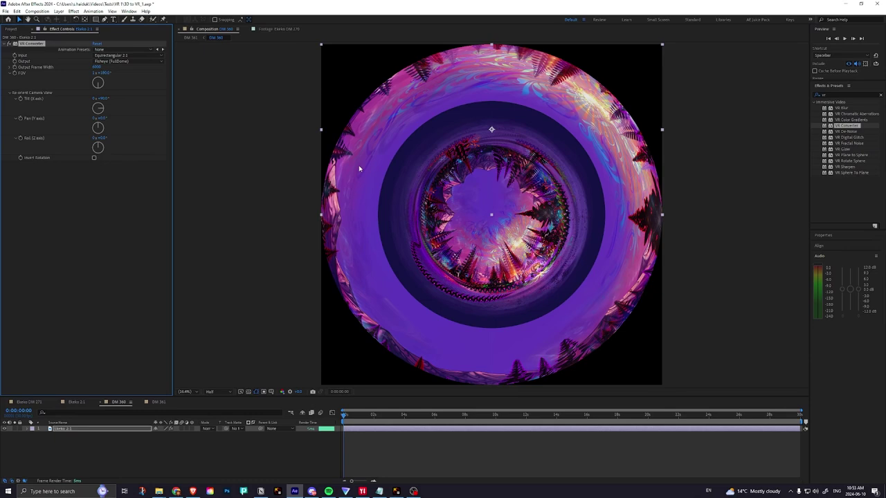
{"action": "left_click", "coordinate": [102, 73]}
{"action": "type", "text": "180"}
{"action": "key", "text": "Return"}
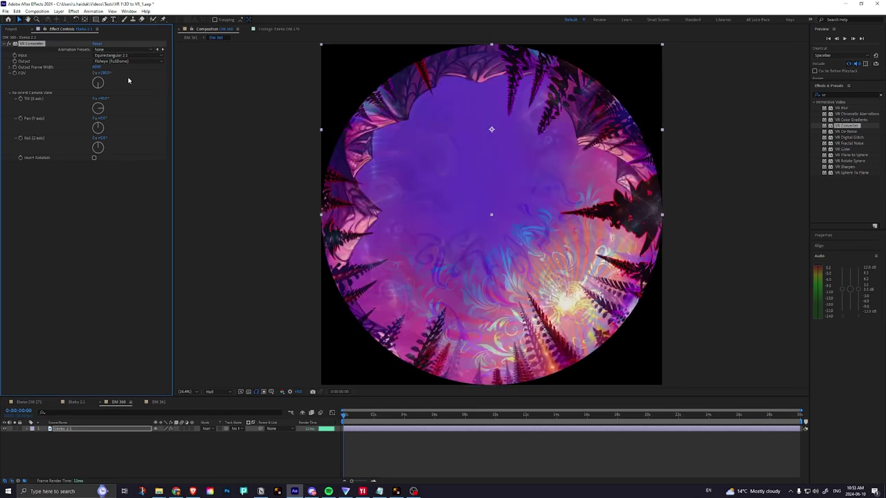
{"action": "left_click_drag", "start_coordinate": [104, 73], "coordinate": [134, 72]}
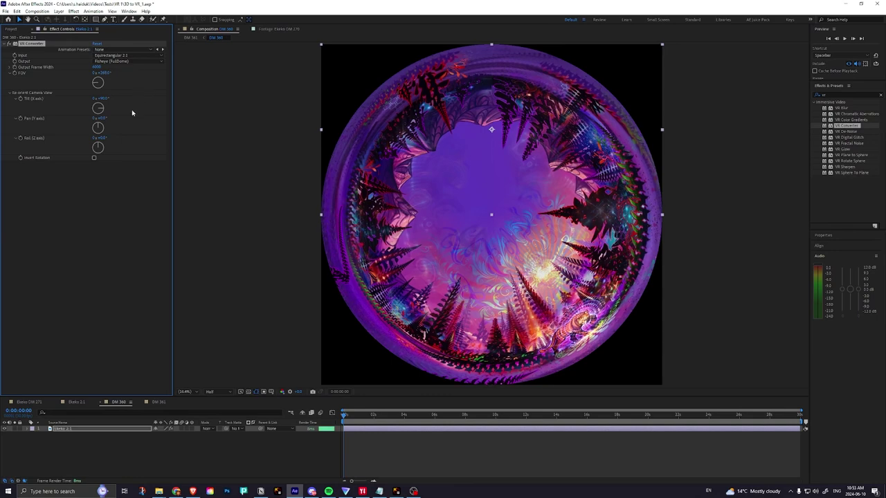
{"action": "mouse_move", "coordinate": [108, 98]}
{"action": "left_mouse_down"}
{"action": "mouse_move", "coordinate": [115, 97]}
{"action": "mouse_move", "coordinate": [107, 98]}
{"action": "left_mouse_up"}
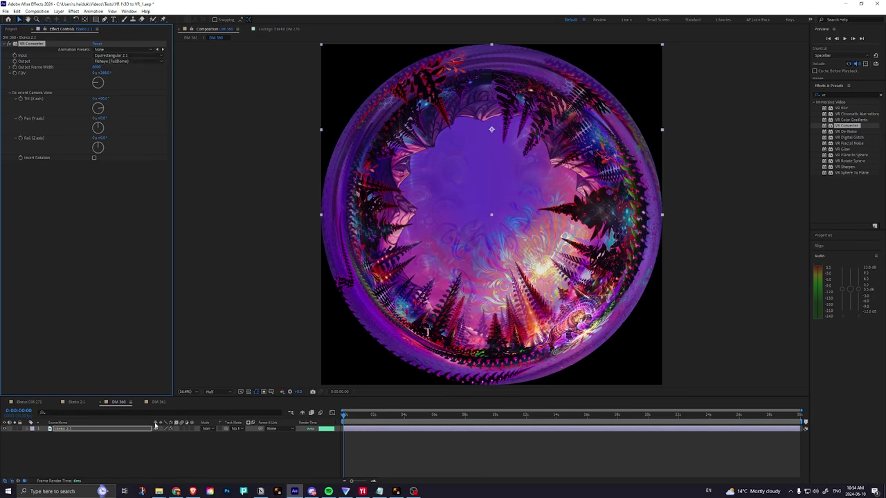
After checking DM 361, reset DM 360's VR Converter to FOV 360° and Tilt 0°.
{"action": "left_click", "coordinate": [159, 402]}
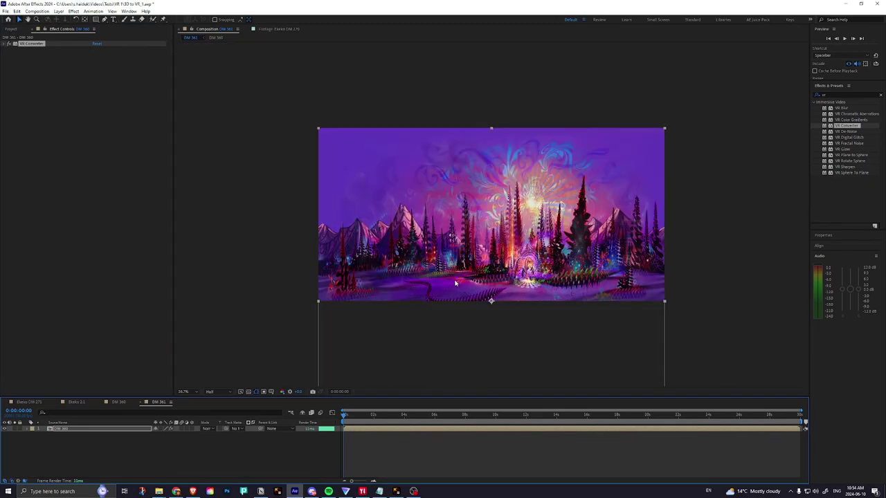
{"action": "left_click", "coordinate": [118, 402]}
{"action": "left_click", "coordinate": [102, 72]}
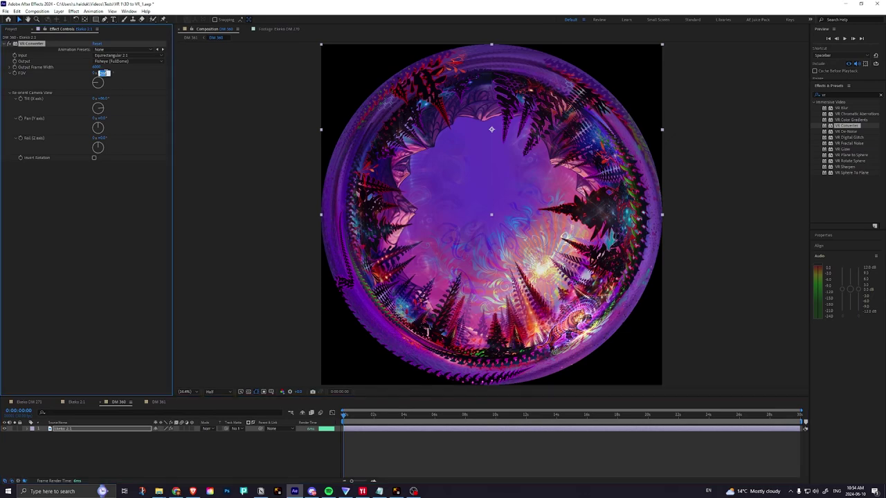
{"action": "type", "text": "360"}
{"action": "key", "text": "Return"}
{"action": "left_click", "coordinate": [104, 99]}
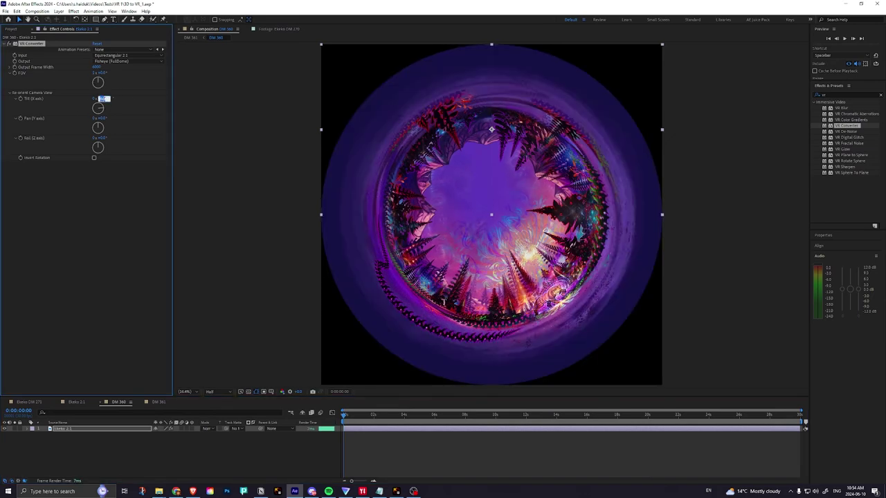
{"action": "type", "text": "0"}
{"action": "key", "text": "Return"}
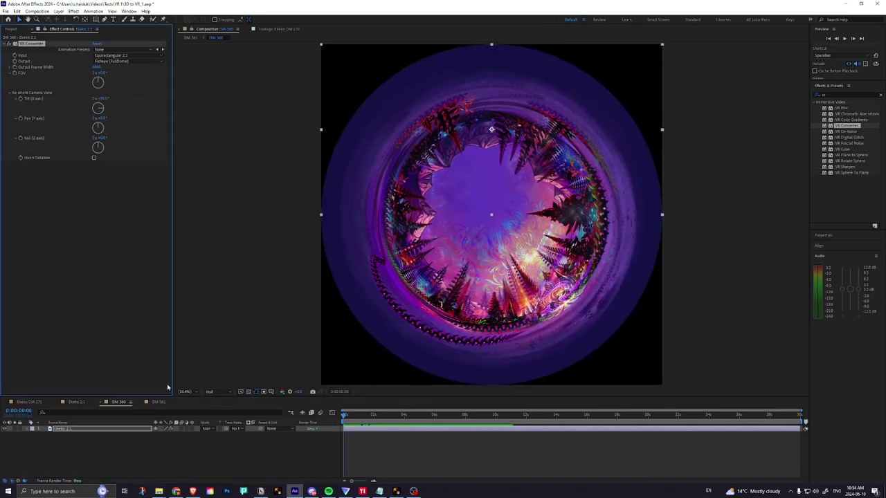
Show DM 361 with the viewer magnification set to Fit.
{"action": "left_click", "coordinate": [157, 402]}
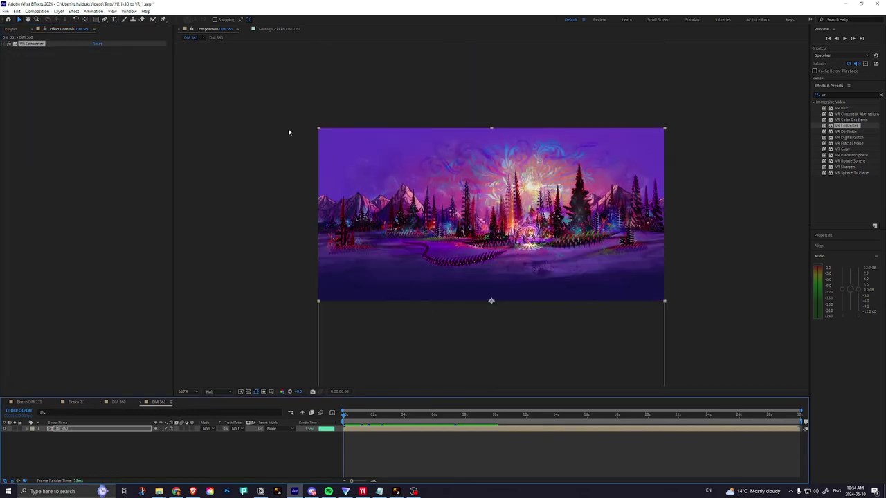
{"action": "left_click", "coordinate": [183, 391]}
{"action": "left_click", "coordinate": [192, 276]}
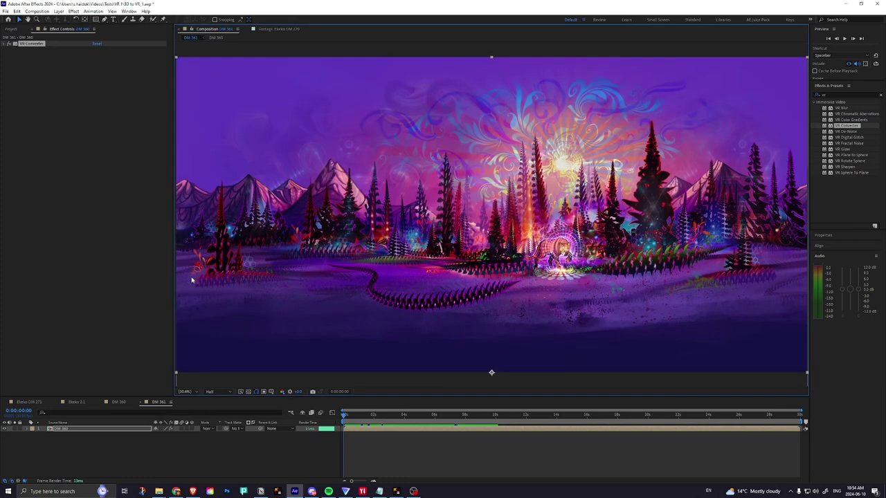